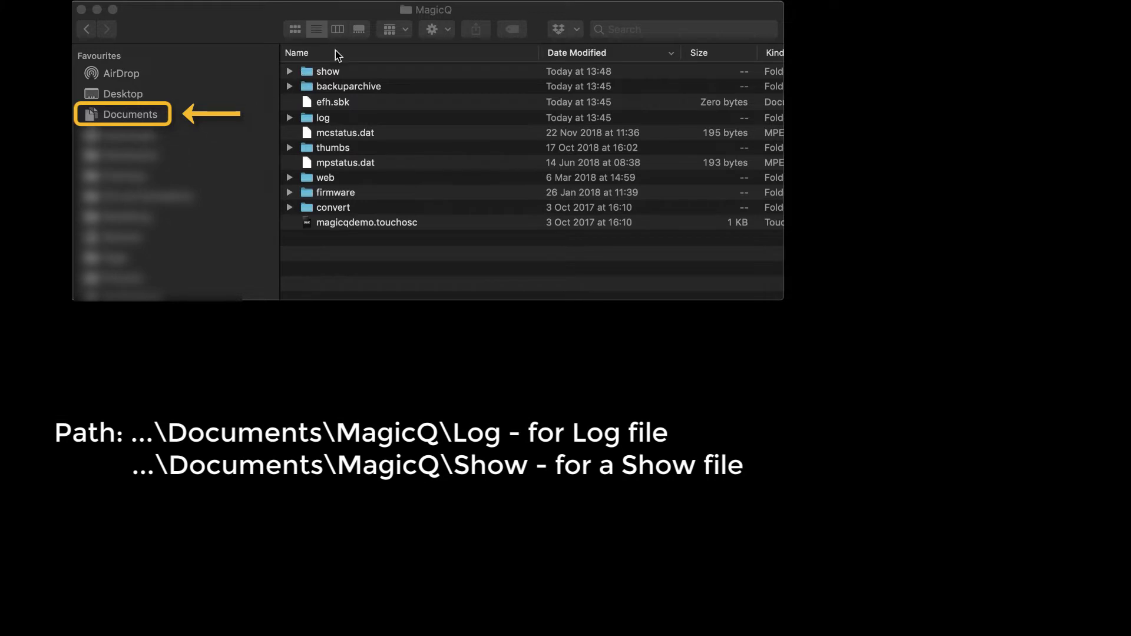
- Bring the Finder window showing Documents > MagicQ to the front
click(430, 18)
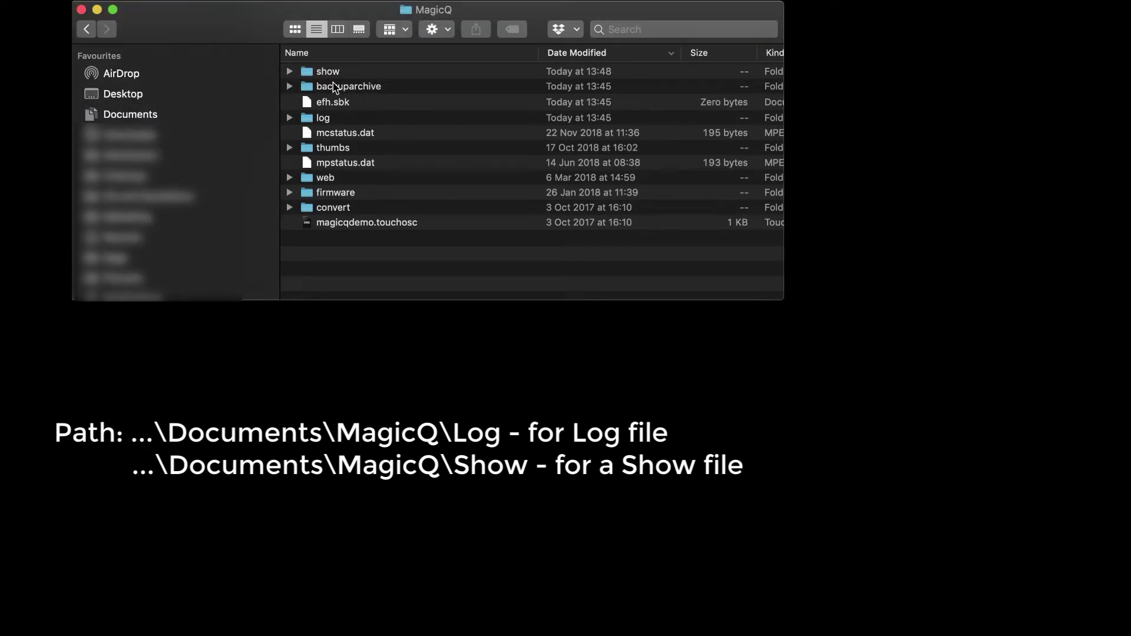
- Browse the log folder to locate Fri_Dec_28_13_45_33_2018.log, then return to the MagicQ folder
double_click(308, 123)
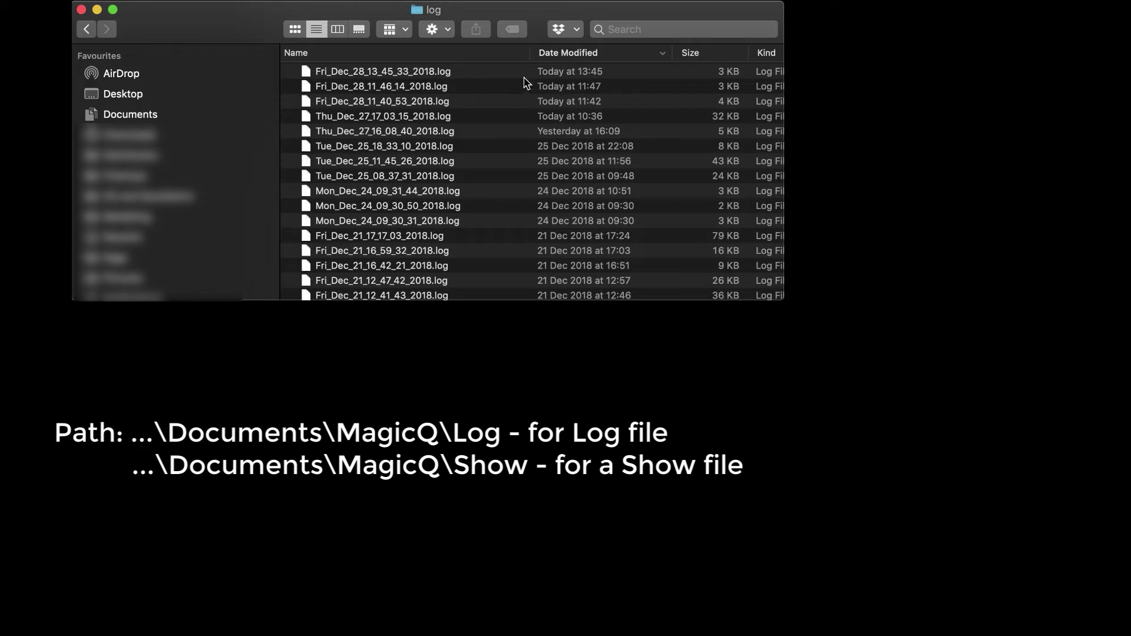
click(423, 77)
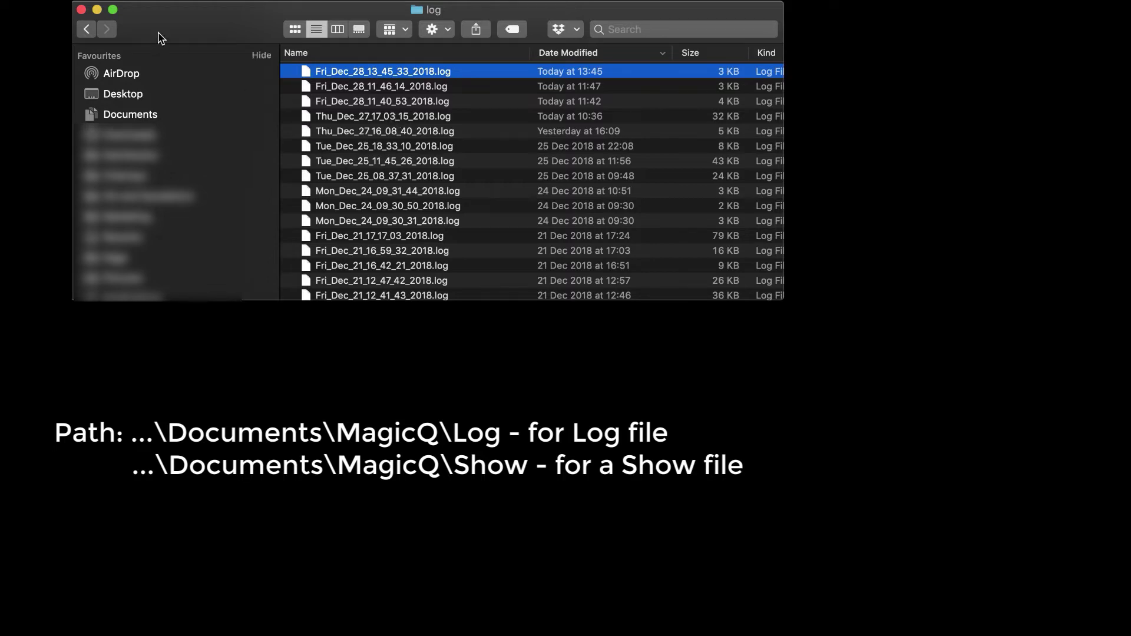
click(88, 30)
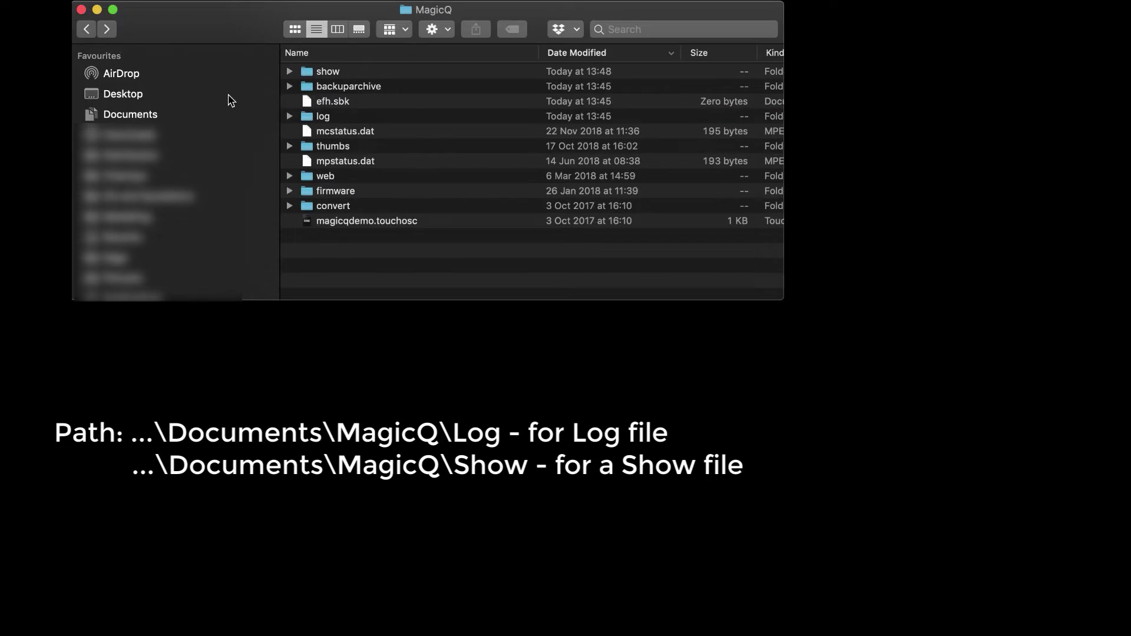
- Open the show folder, select jarag5.shw, and go back to the MagicQ folder
double_click(326, 76)
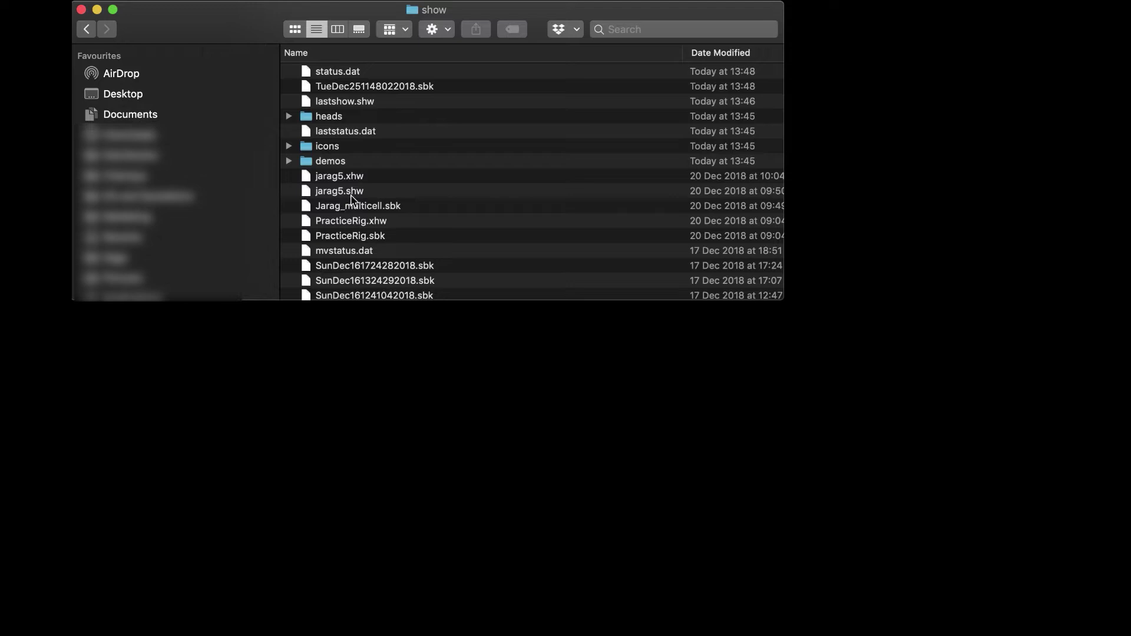
click(351, 196)
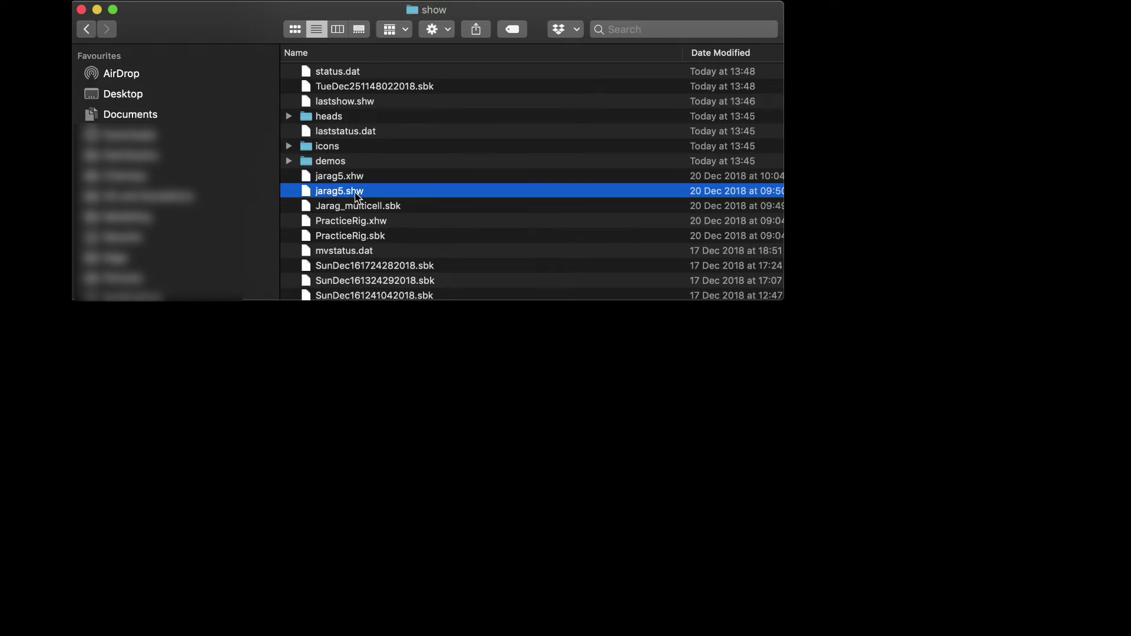
click(86, 34)
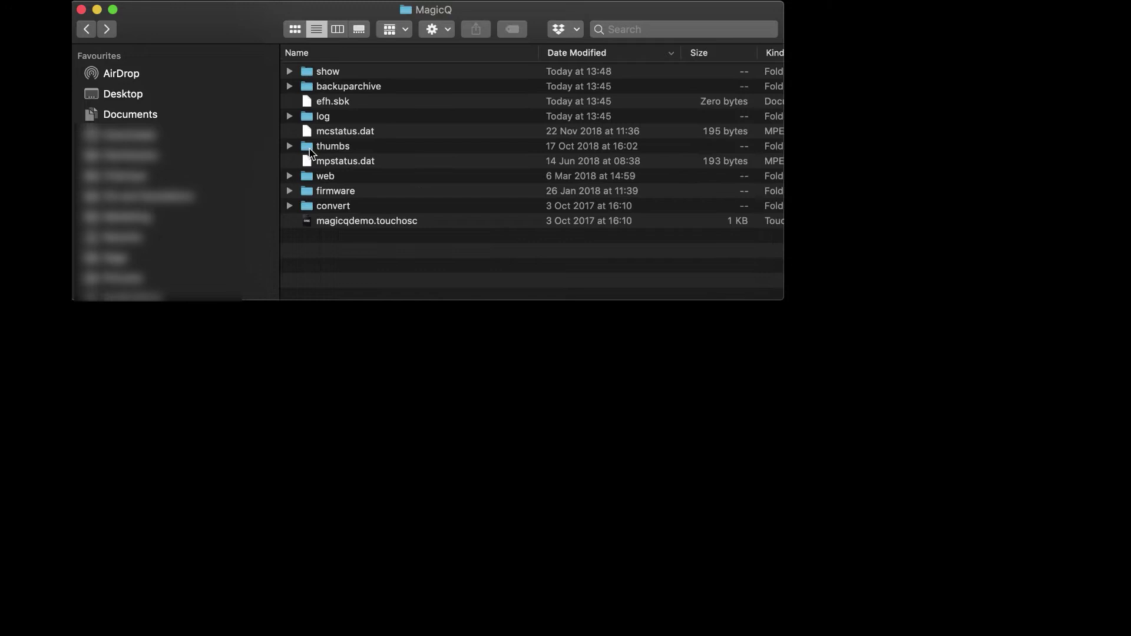
- Open the log folder in Finder, then open MagicQ PC's File Manager
click(321, 118)
double_click(321, 118)
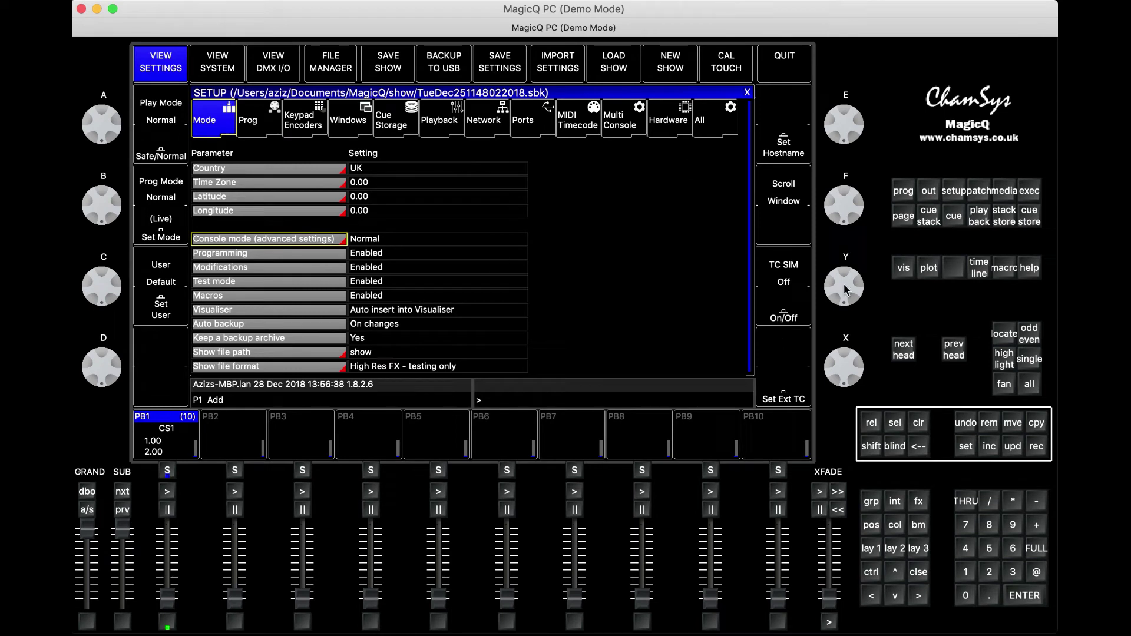
click(959, 196)
click(331, 67)
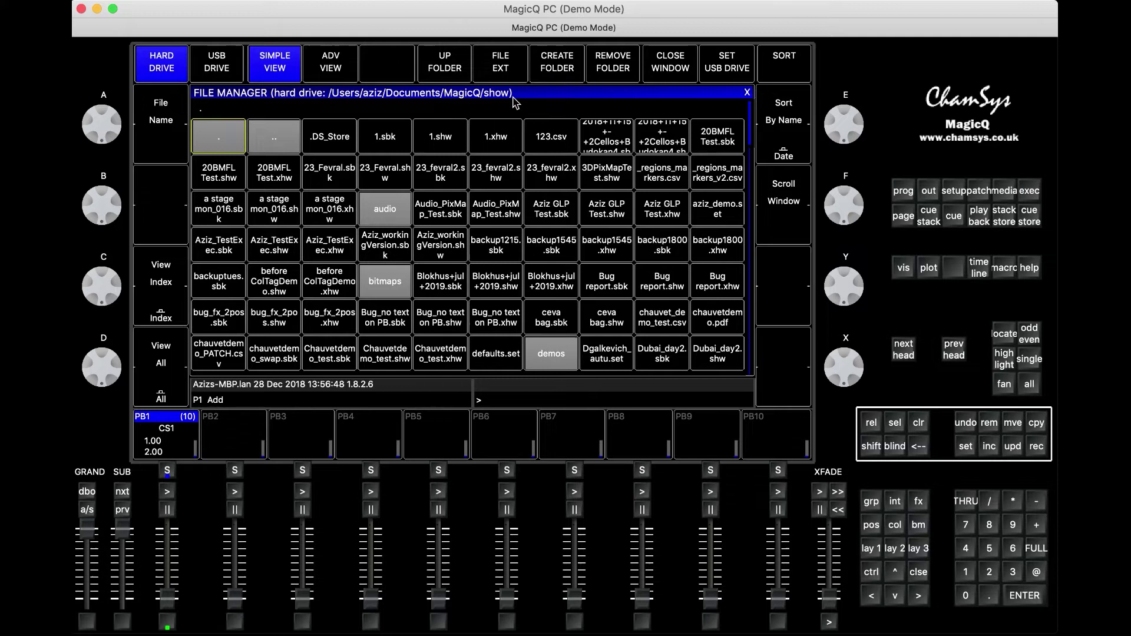
- In the File Manager, go up to MagicQ, enter the log folder and switch to ADV VIEW
click(446, 66)
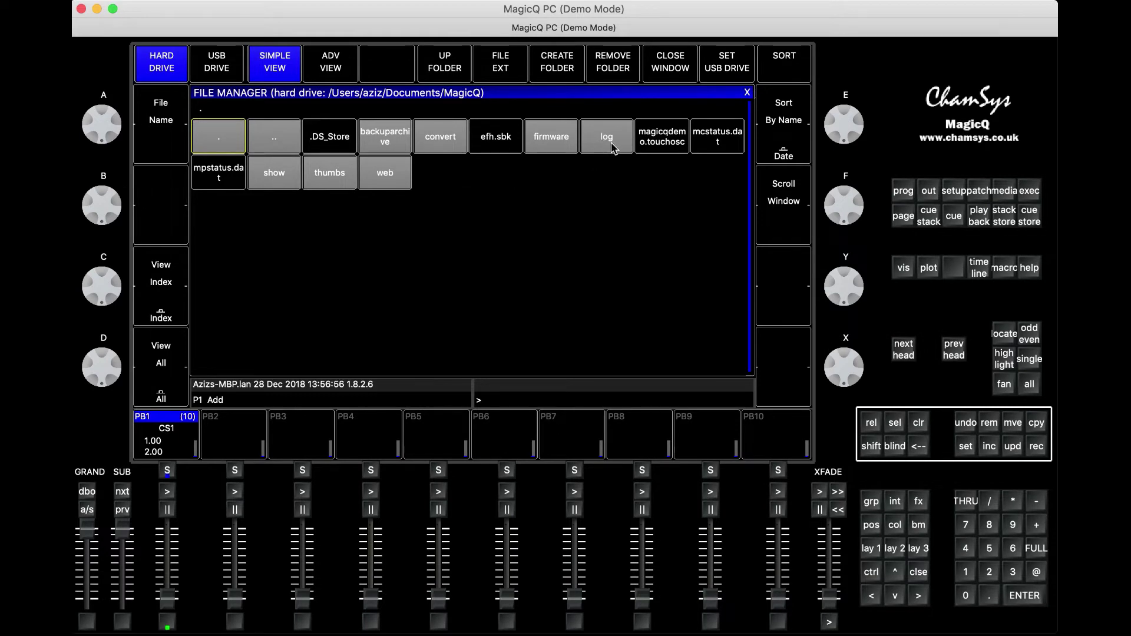
click(612, 147)
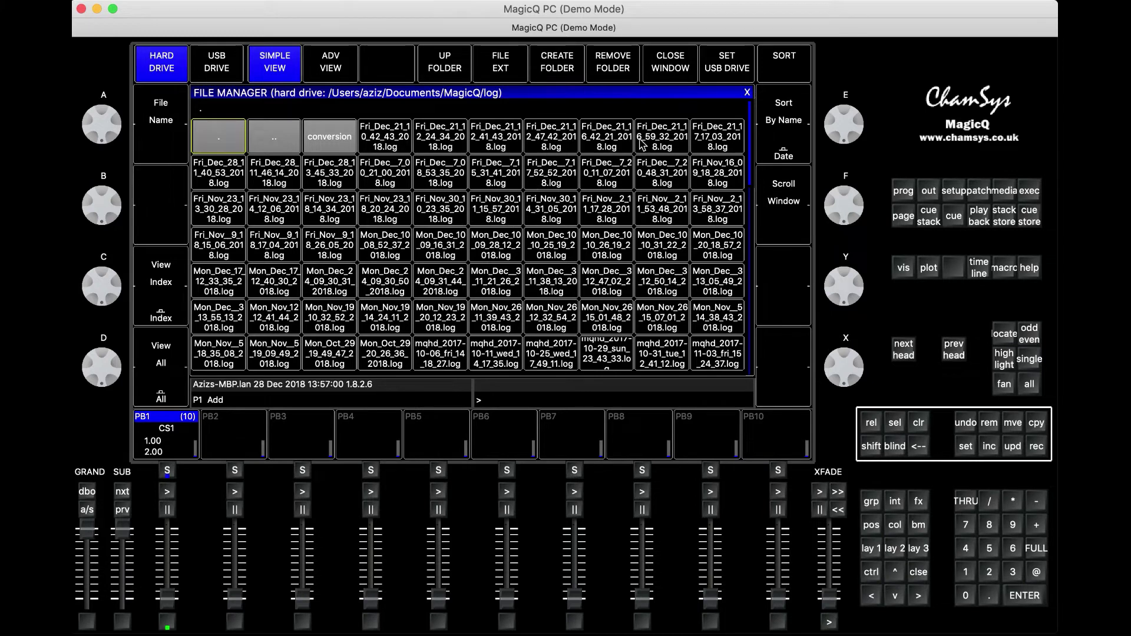
click(329, 69)
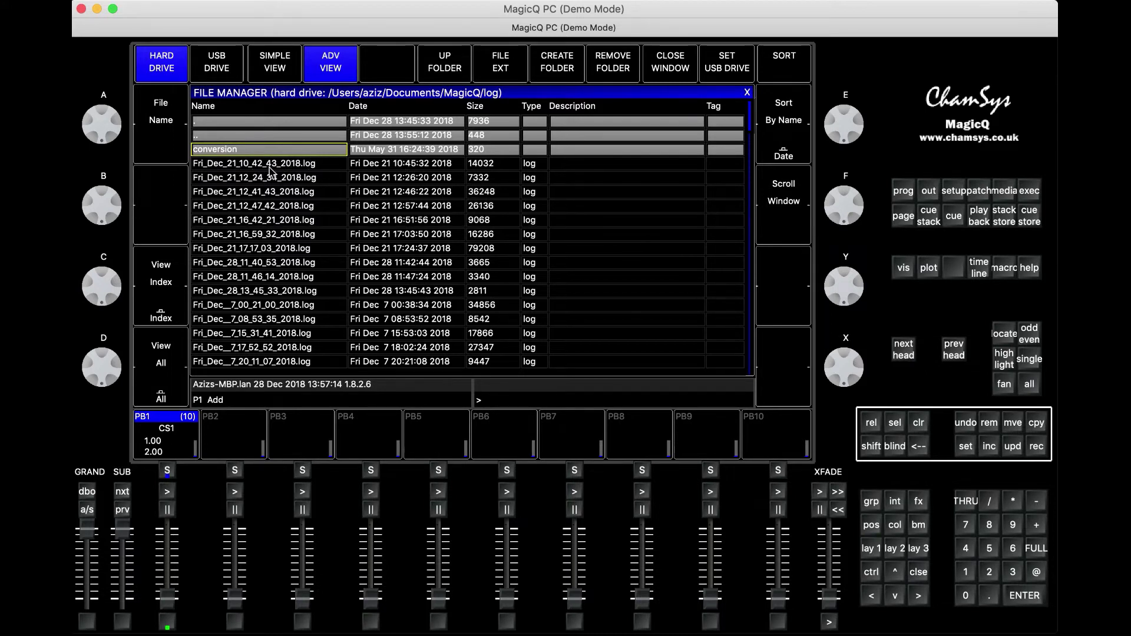
- Start a file copy with Fri_Dec_21_10_42_43_2018.log as the source
click(1037, 426)
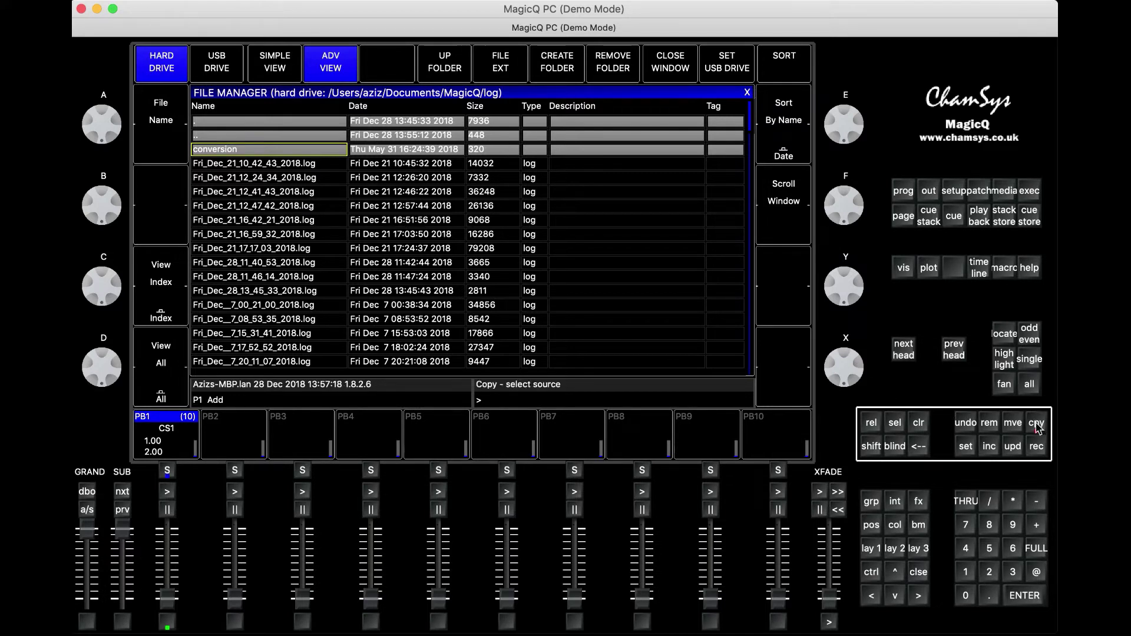
click(267, 169)
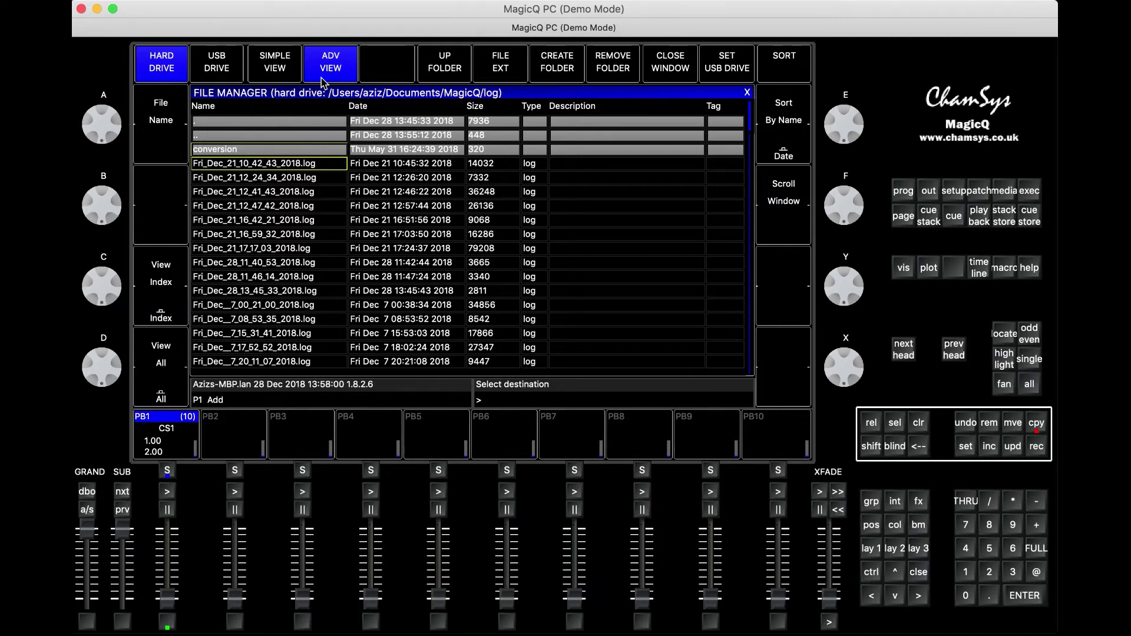
- Leave the log folder and return through the settings views to the File Manager's show folder
click(463, 64)
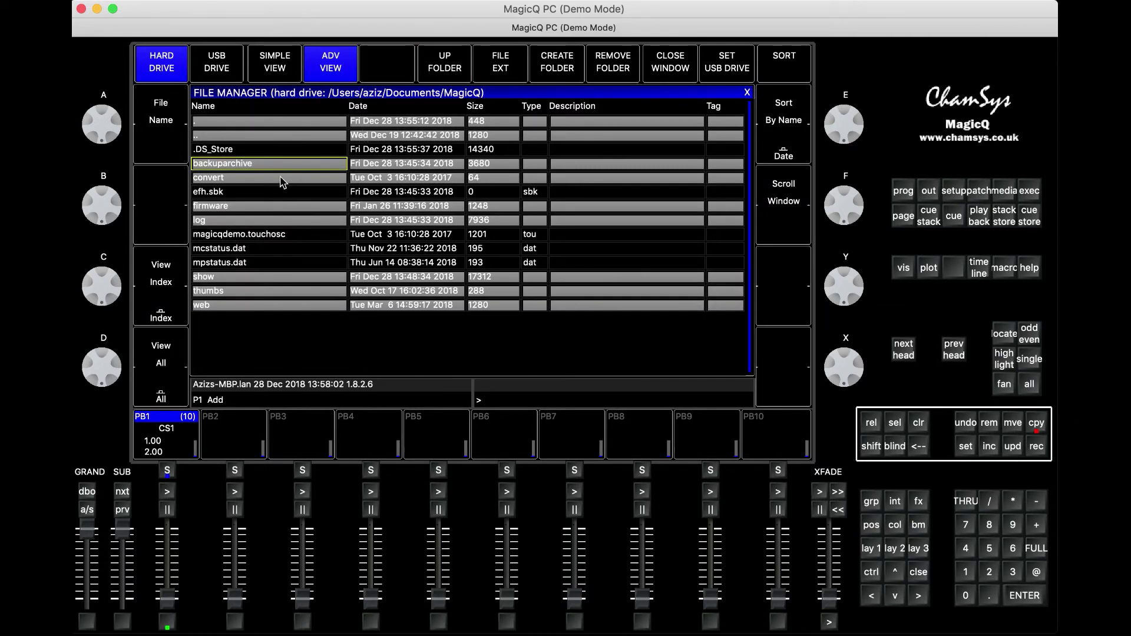
click(919, 447)
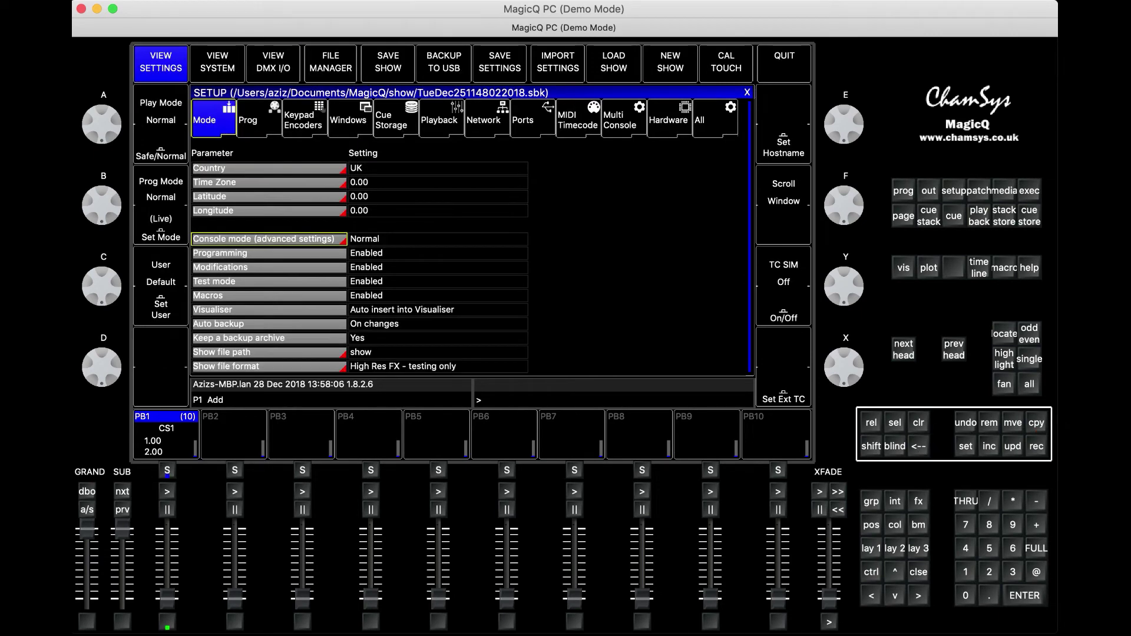
click(270, 65)
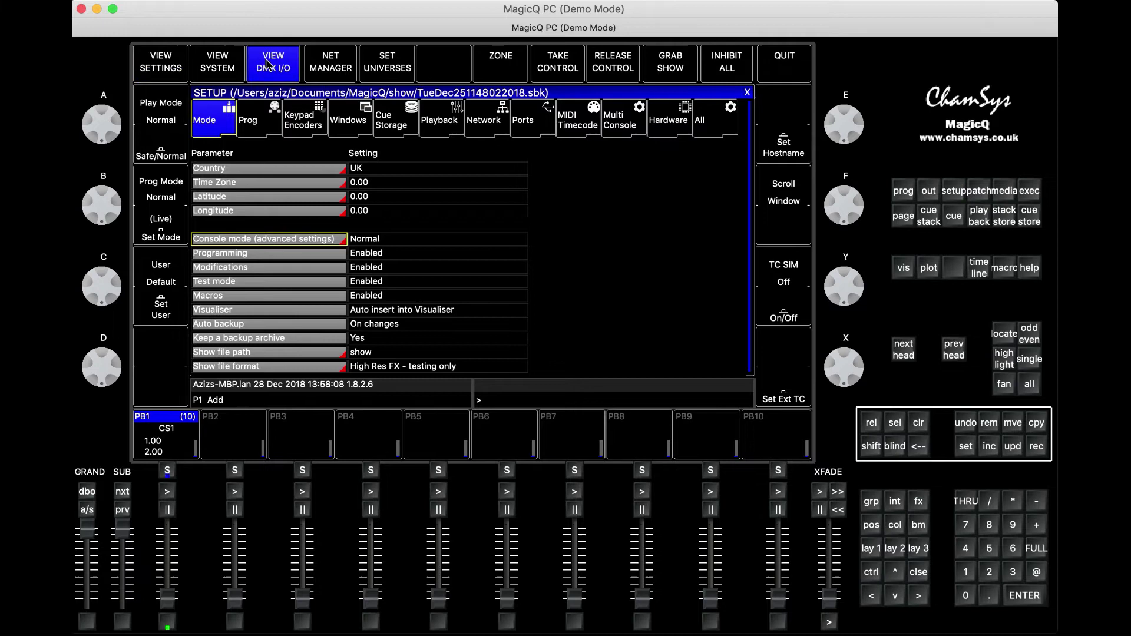
click(160, 68)
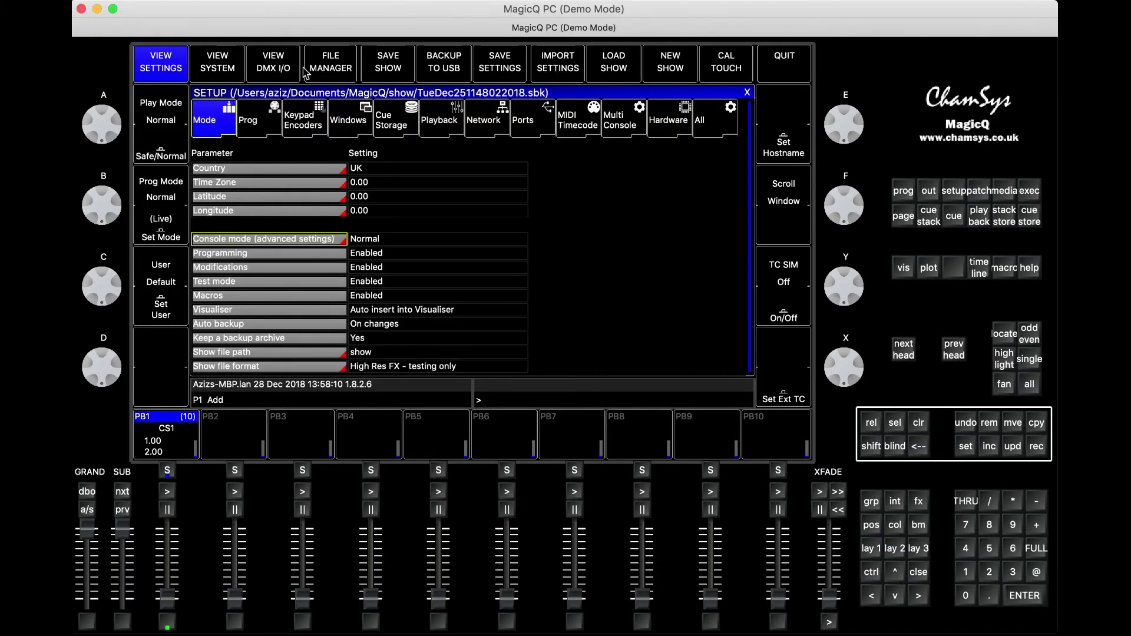
click(318, 68)
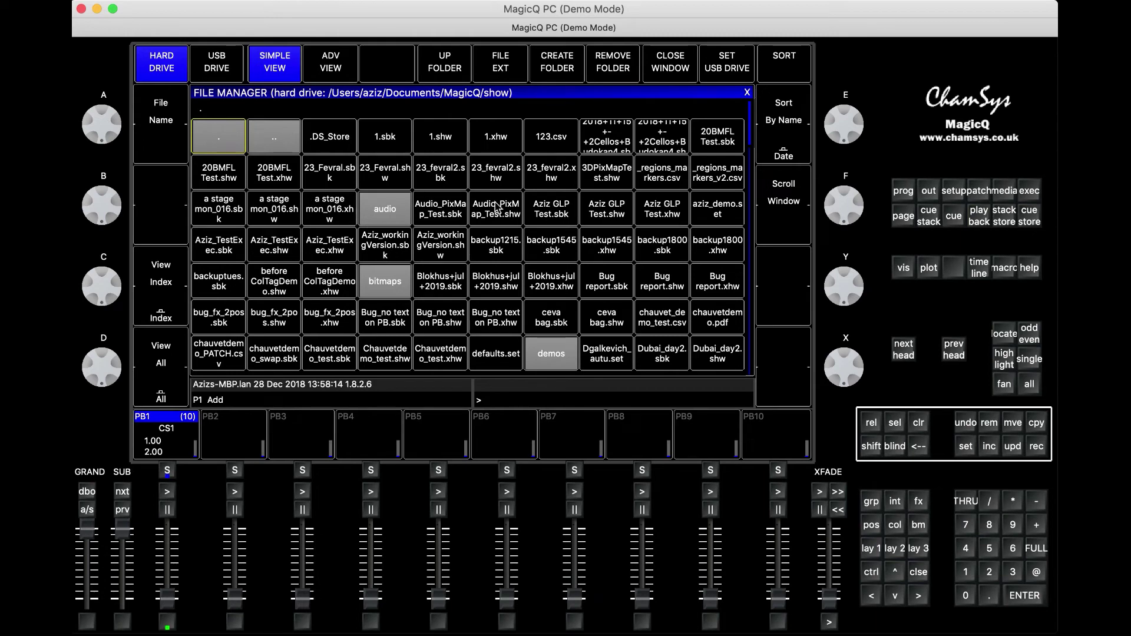
- Switch the show folder listing to ADV VIEW, then maximise the ChamSys website in Chrome
click(336, 59)
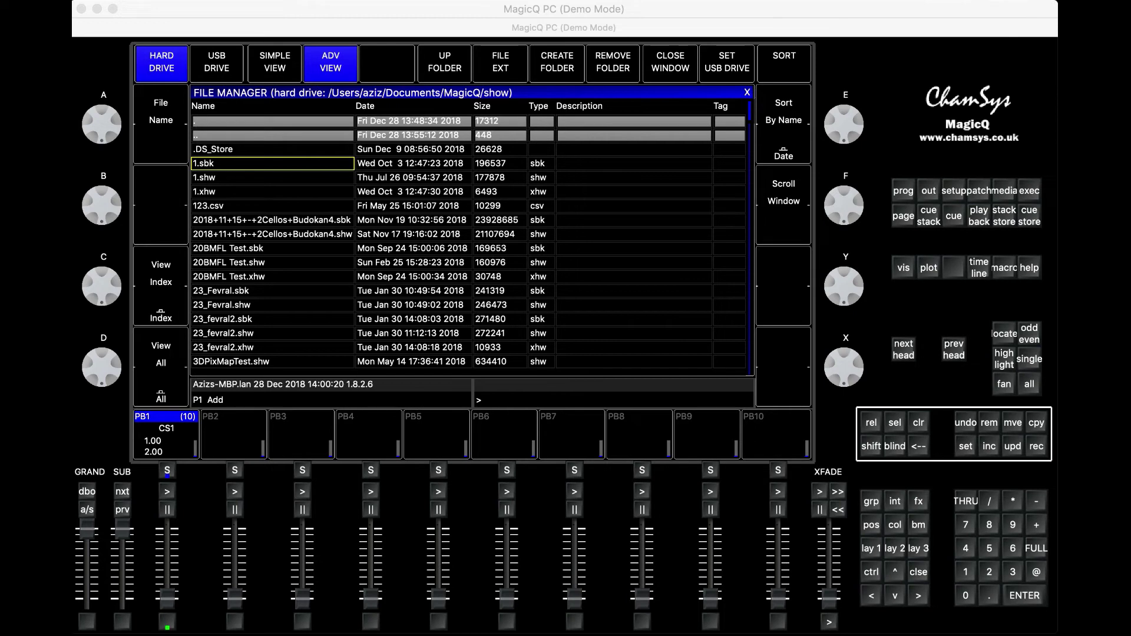
click(874, 630)
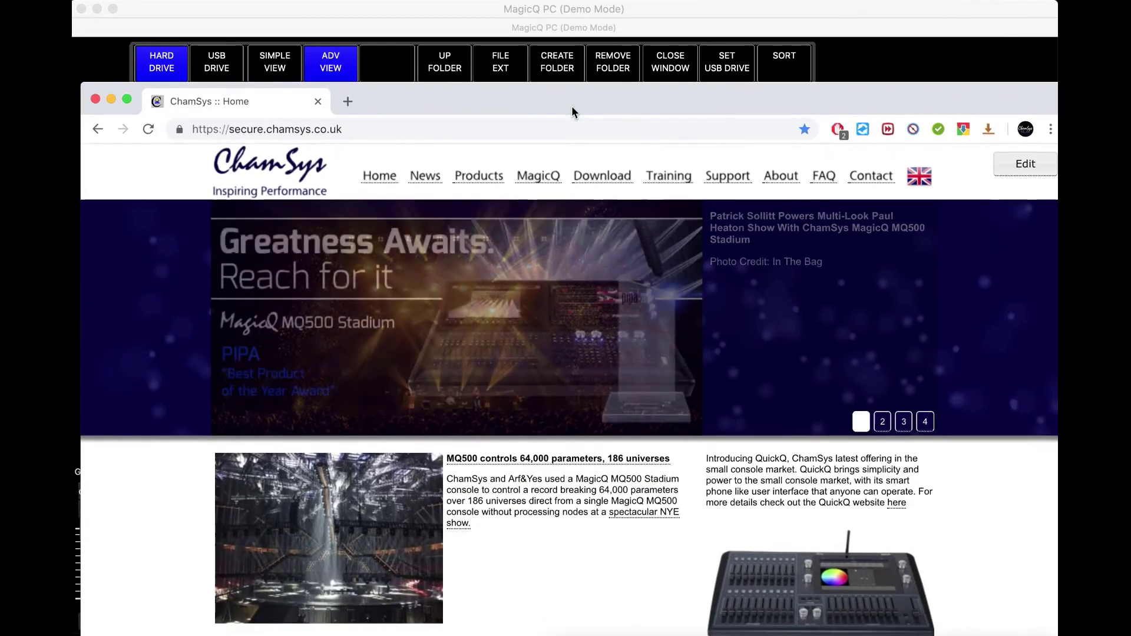
double_click(571, 105)
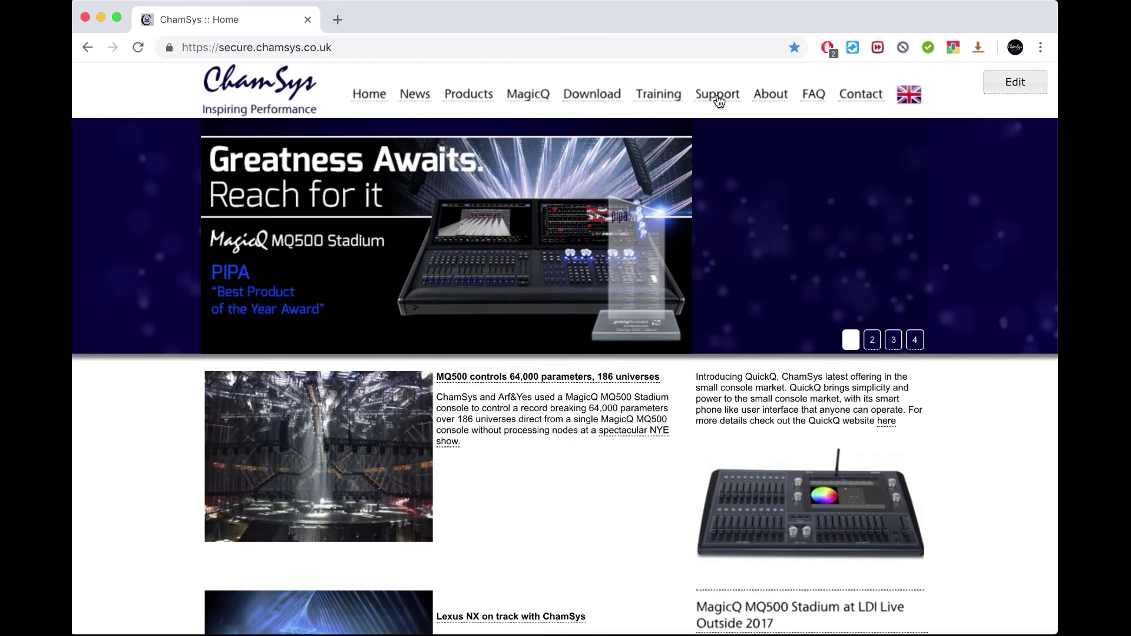
- Go from ChamSys Support to the MagicQ Bugtracker, dismiss the Events popup, and open Report Issue
click(717, 97)
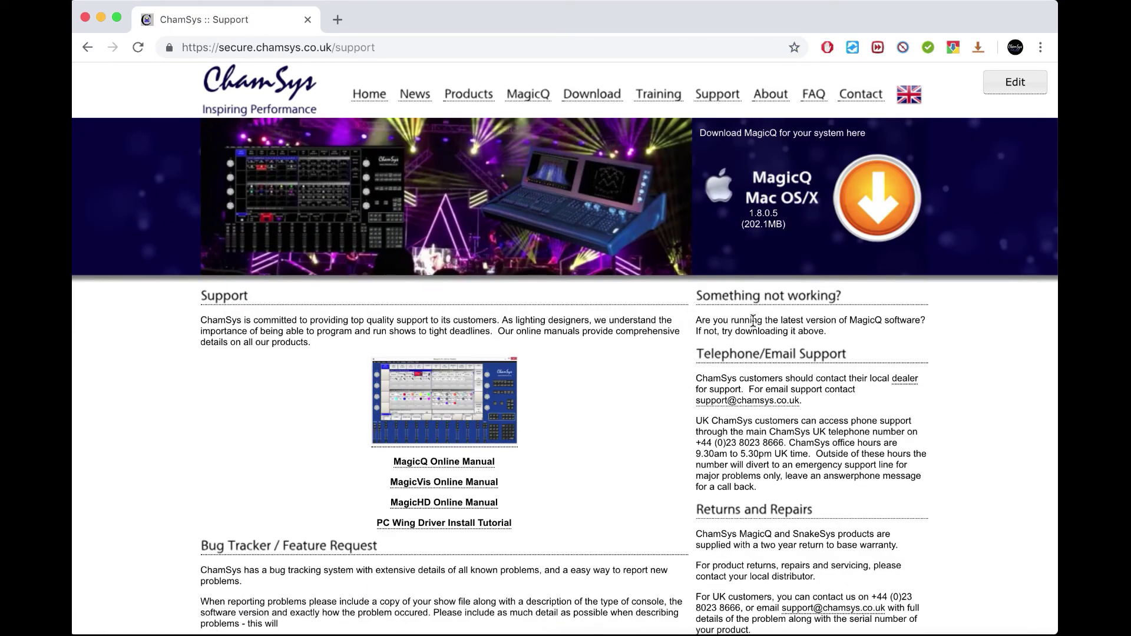
scroll(557, 456, down, 5)
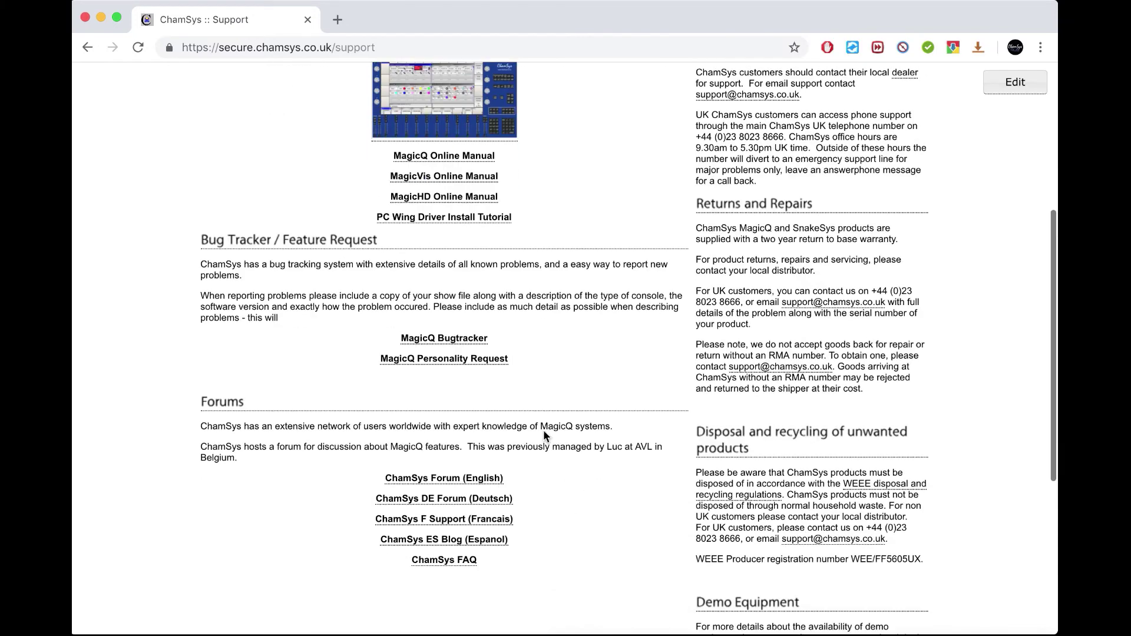
click(452, 343)
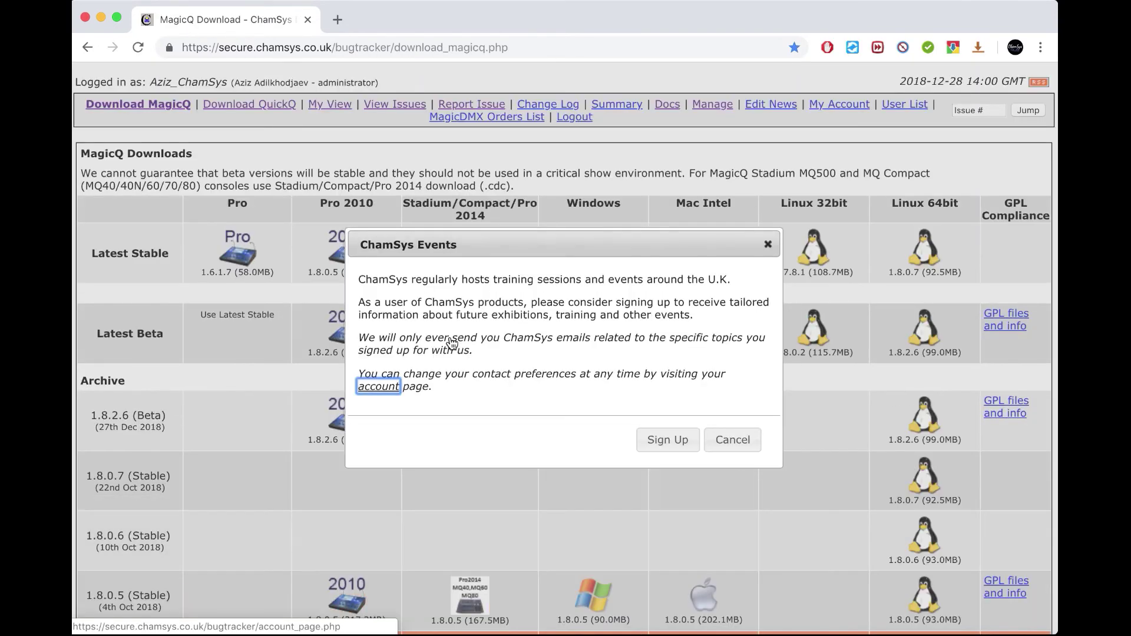
click(732, 440)
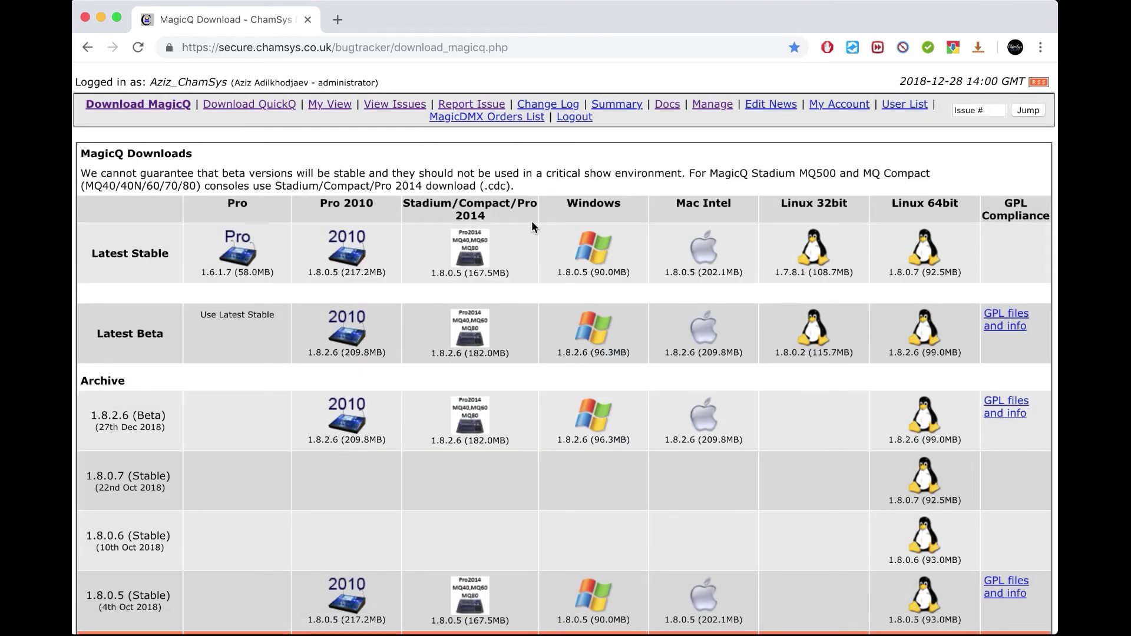
click(457, 106)
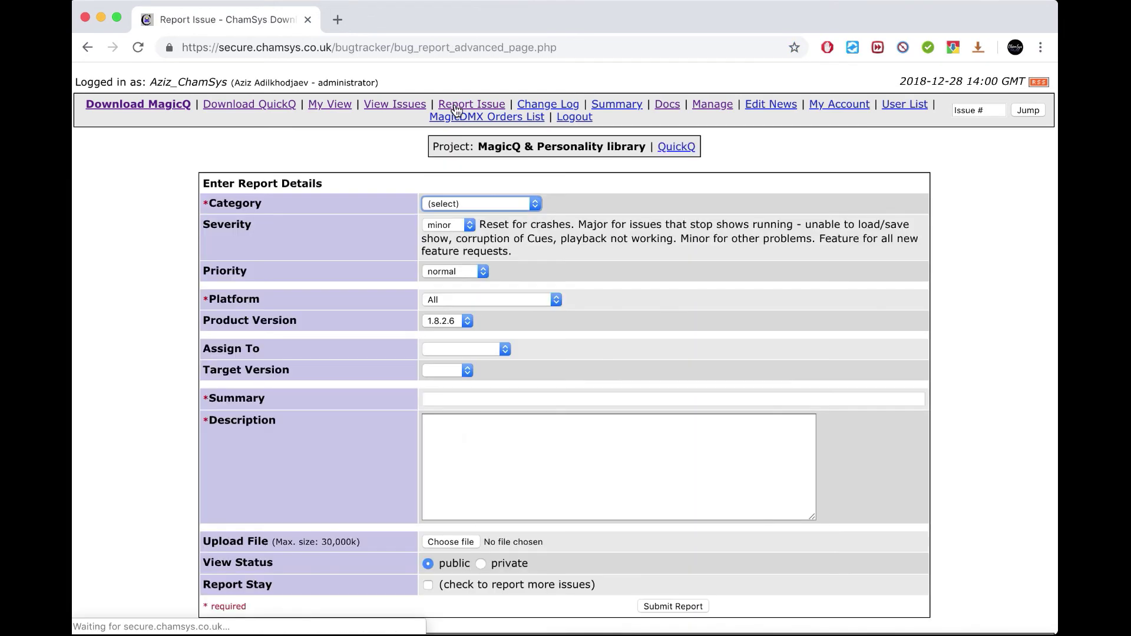
click(475, 204)
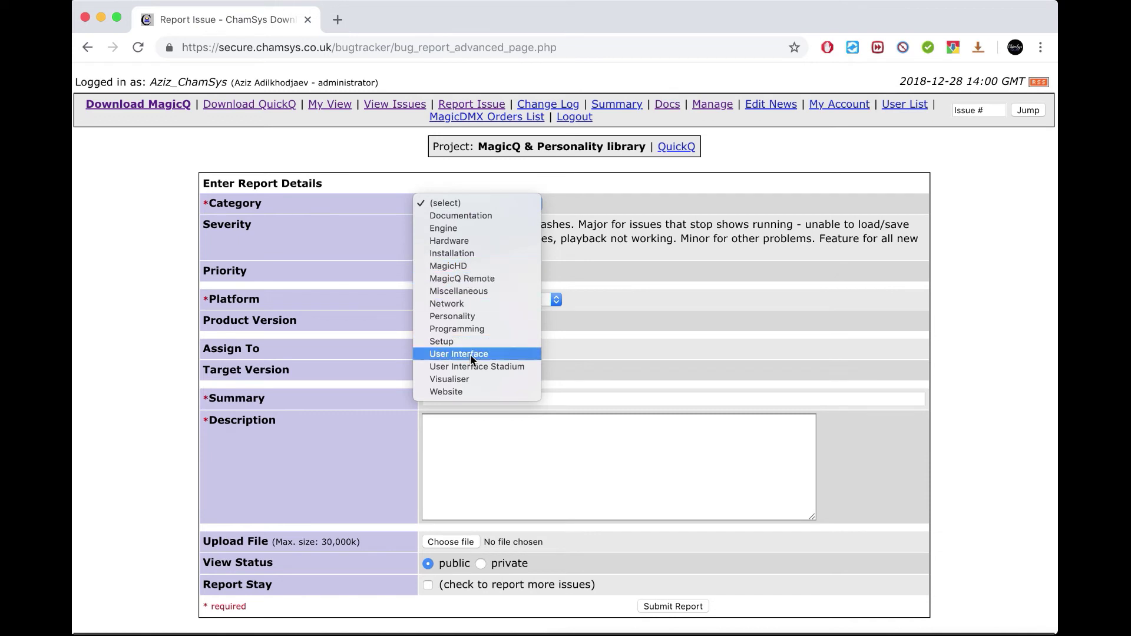
click(615, 223)
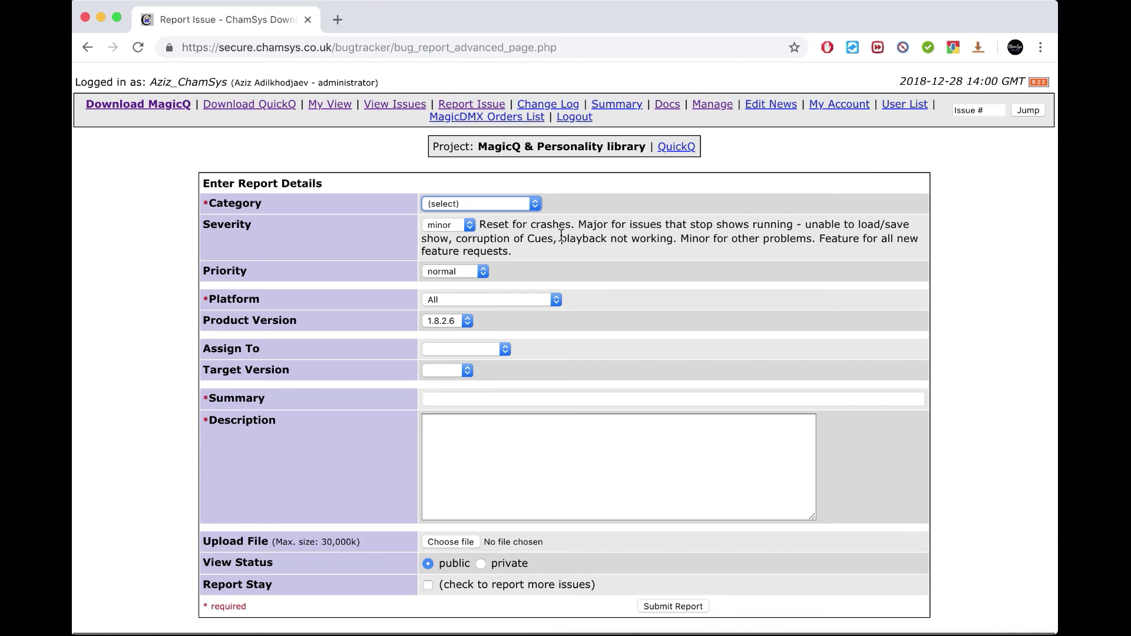
drag(480, 226, 537, 258)
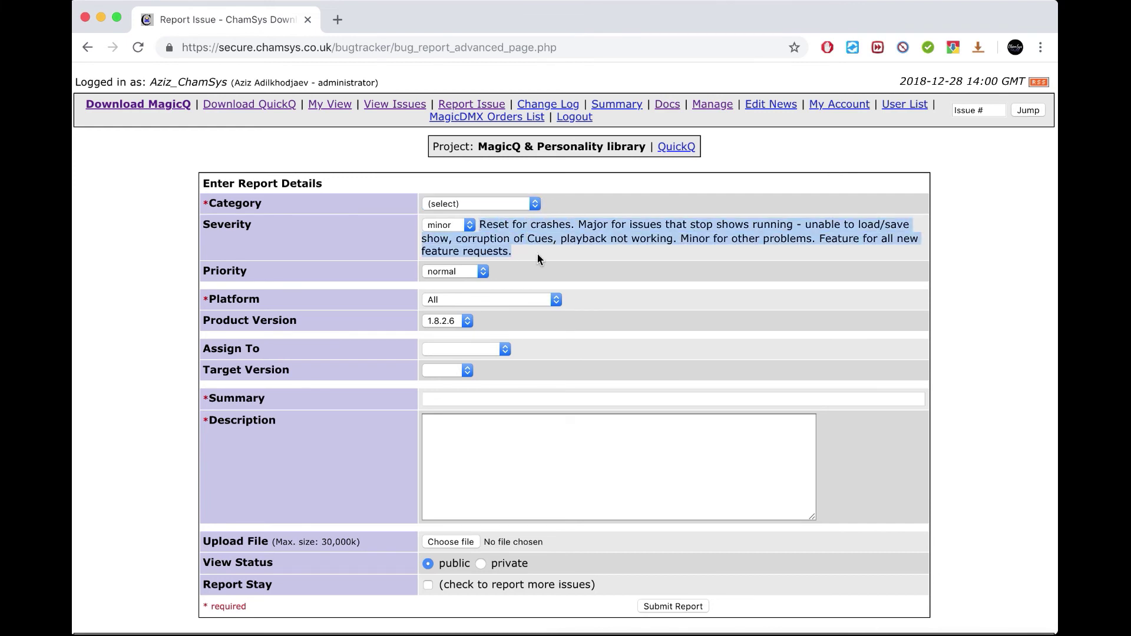
click(507, 230)
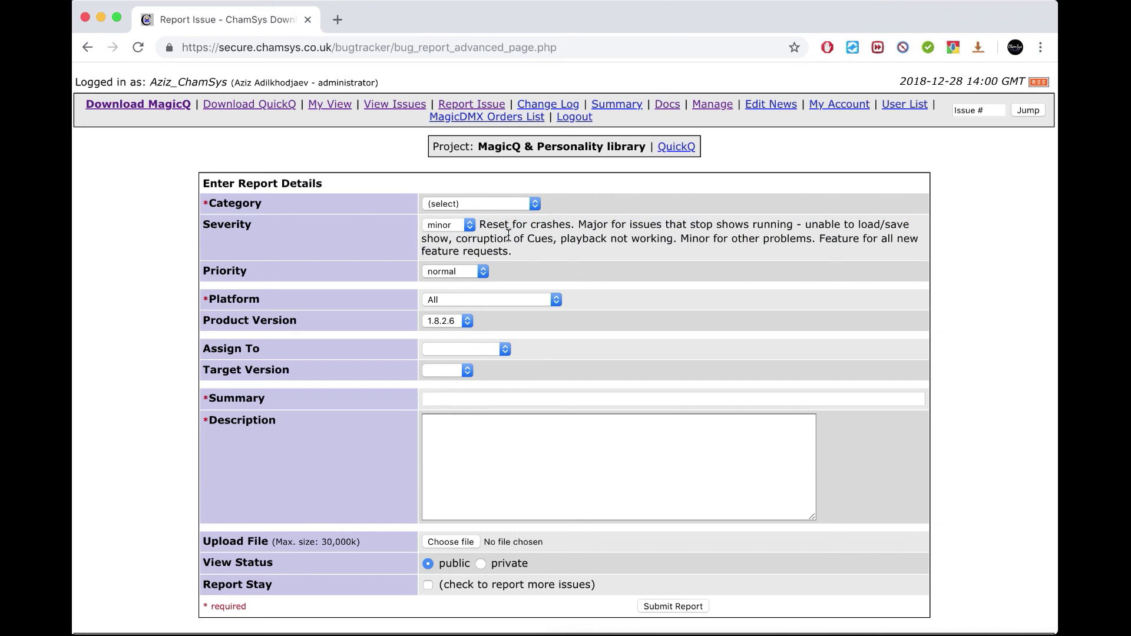